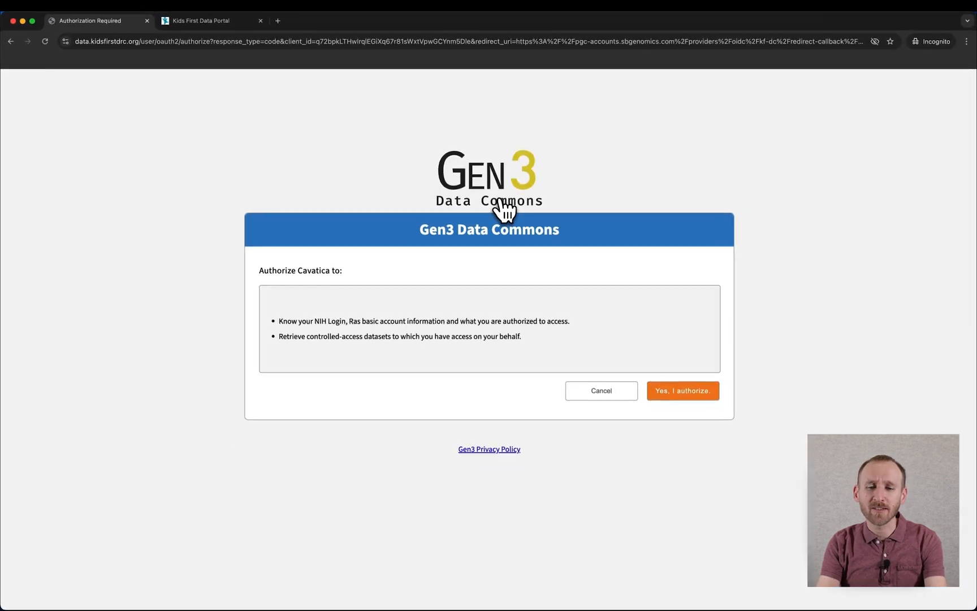
Authorize Cavatica to access the Gen3 Data Commons account information and controlled-access datasets.
left_click(684, 402)
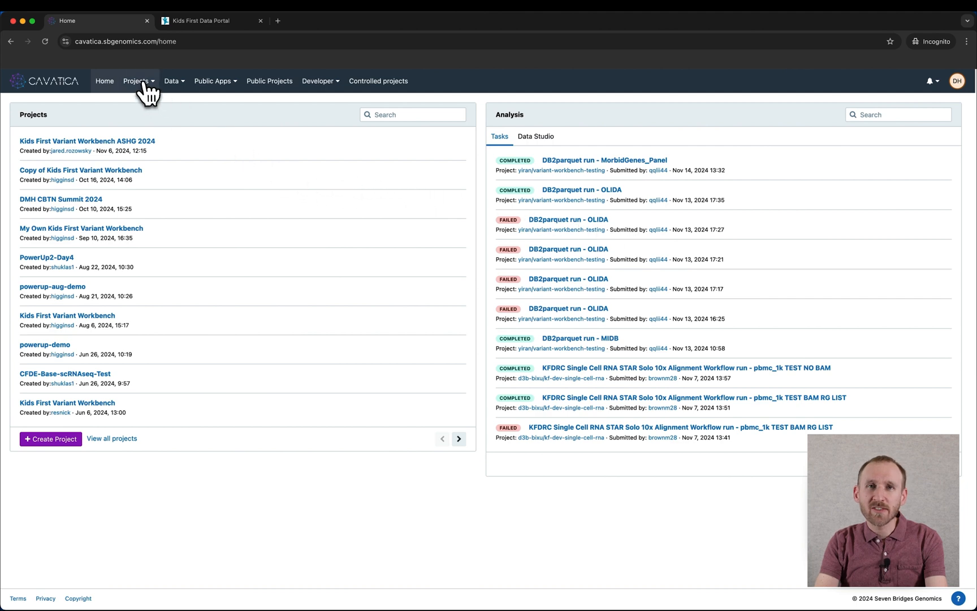
Create a project named demo-project, keeping the default billing group, location and execution settings.
left_click(142, 82)
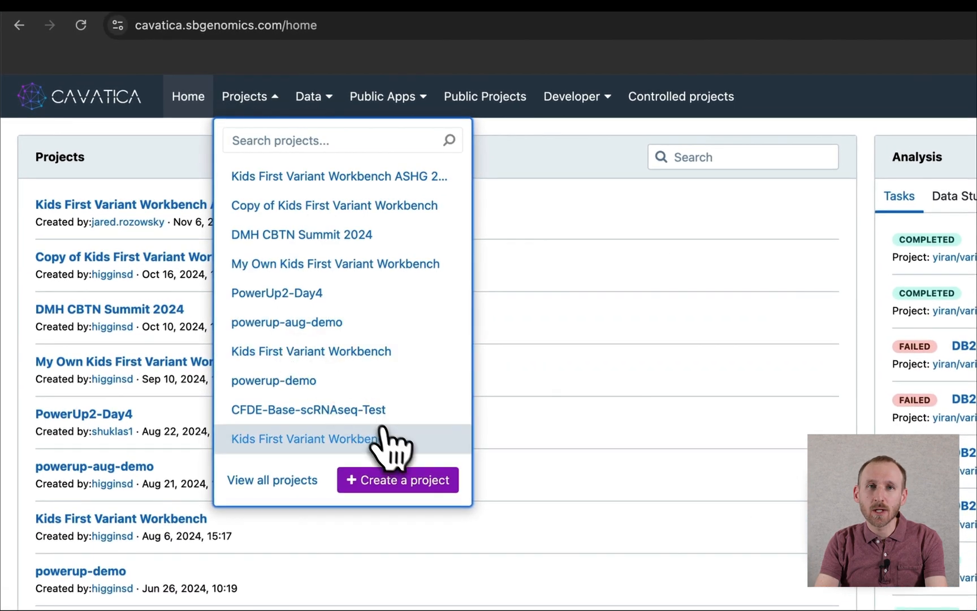
left_click(390, 479)
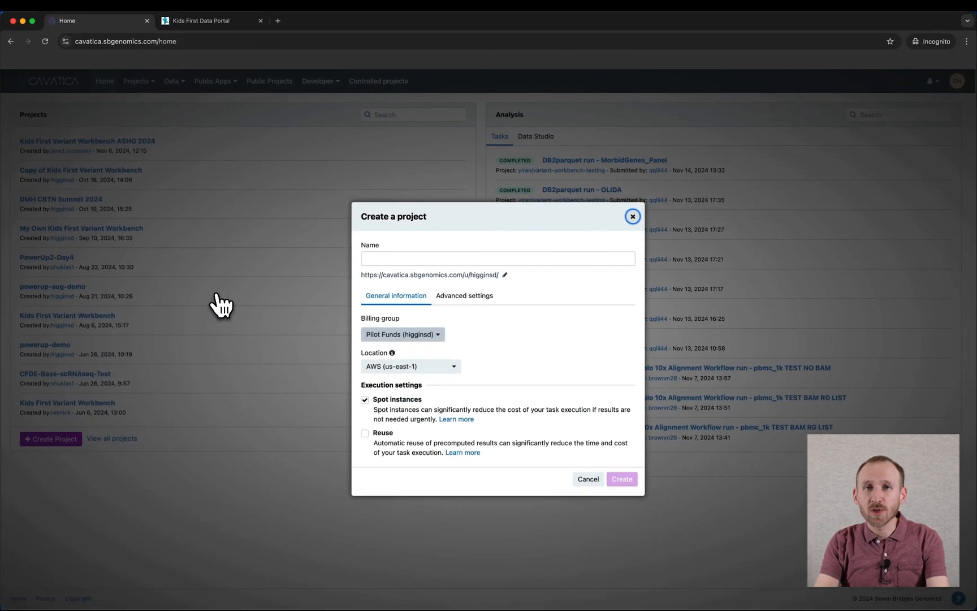
left_click(436, 259)
type("demo-")
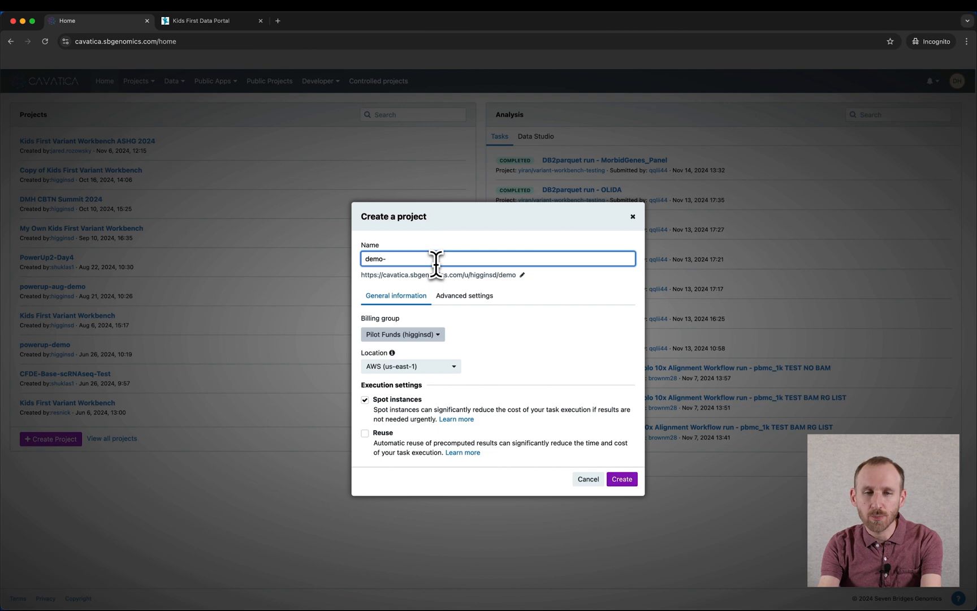
type("project")
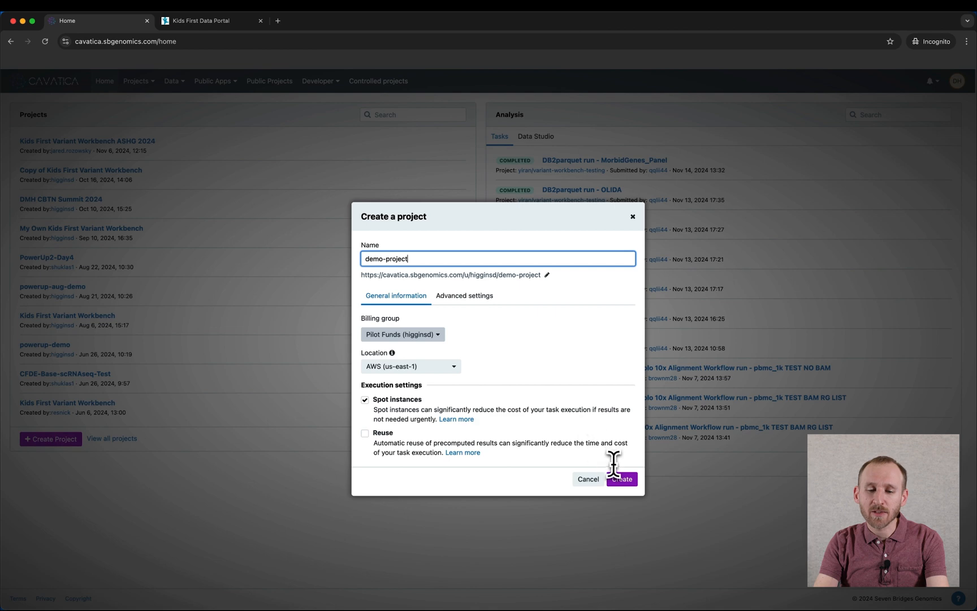
left_click(620, 480)
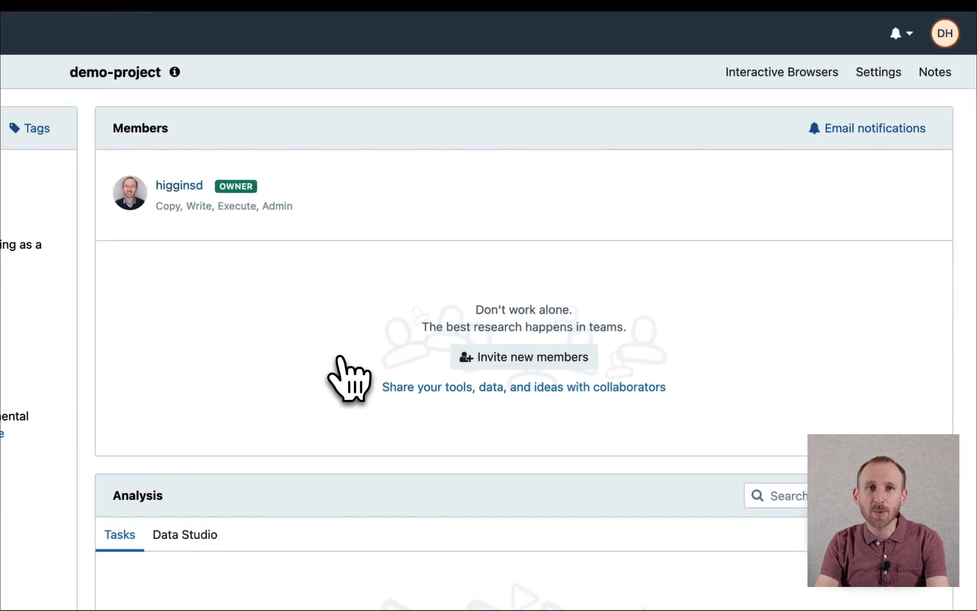
Open the member management of demo-project to view the invitation and permission options, and close it.
left_click(485, 357)
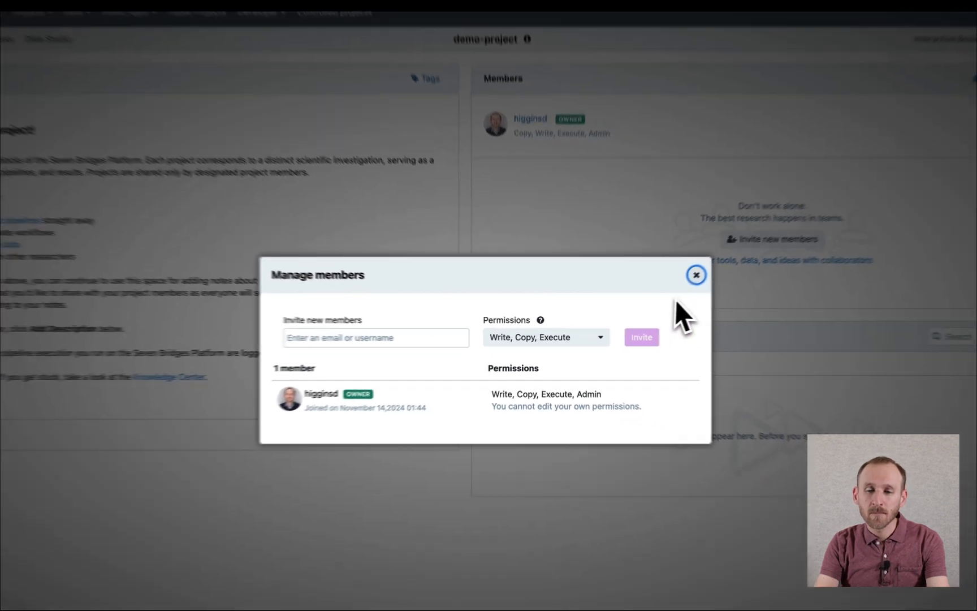
left_click(745, 253)
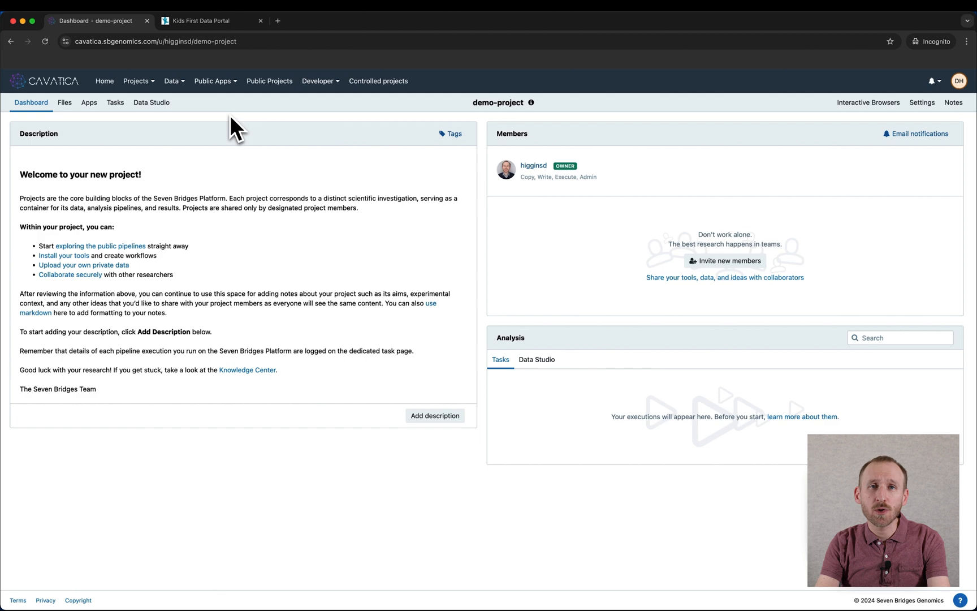
Switch to the Kids First Data Portal, connect it to Cavatica and look through the list of Cavatica projects.
left_click(203, 21)
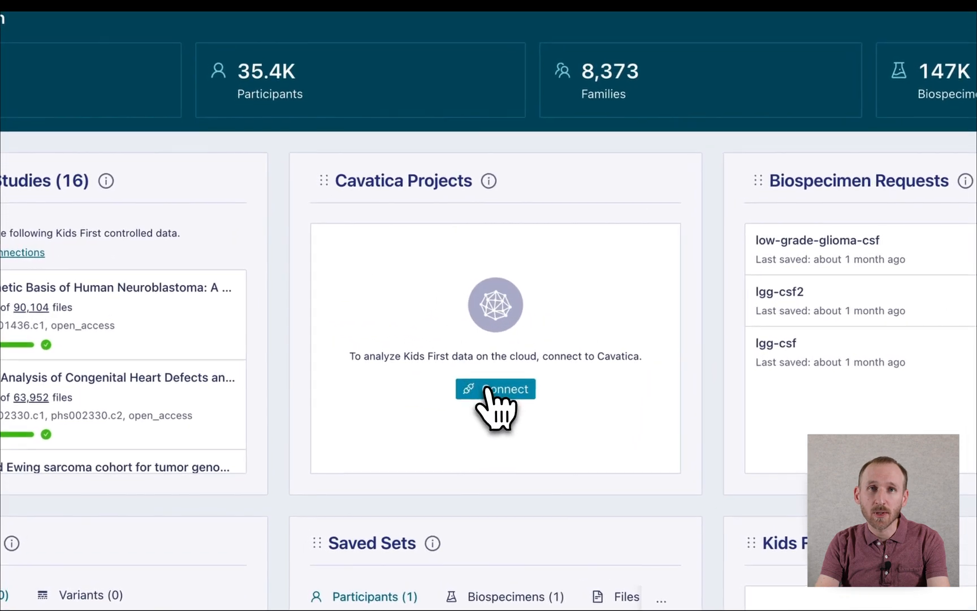
left_click(487, 390)
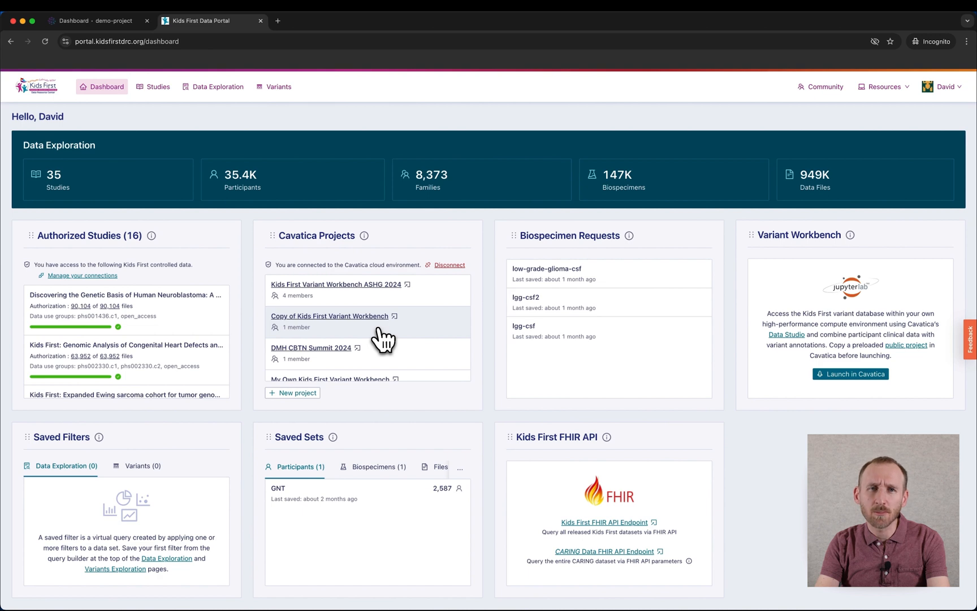
scroll(383, 338, "up", 4)
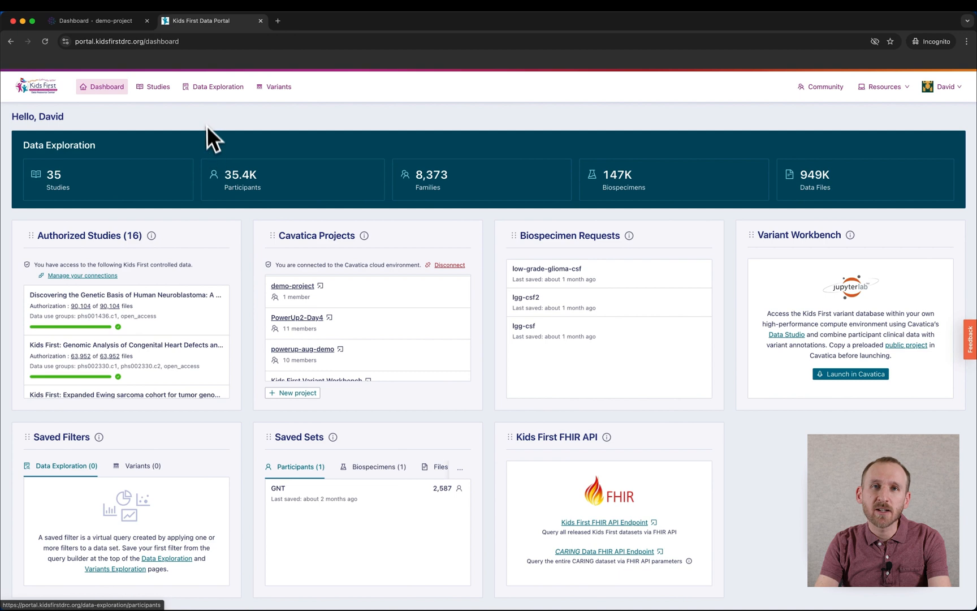
In Data Exploration, show the participants of the orofacial cleft query and add a filter for the GVCF data type.
left_click(208, 93)
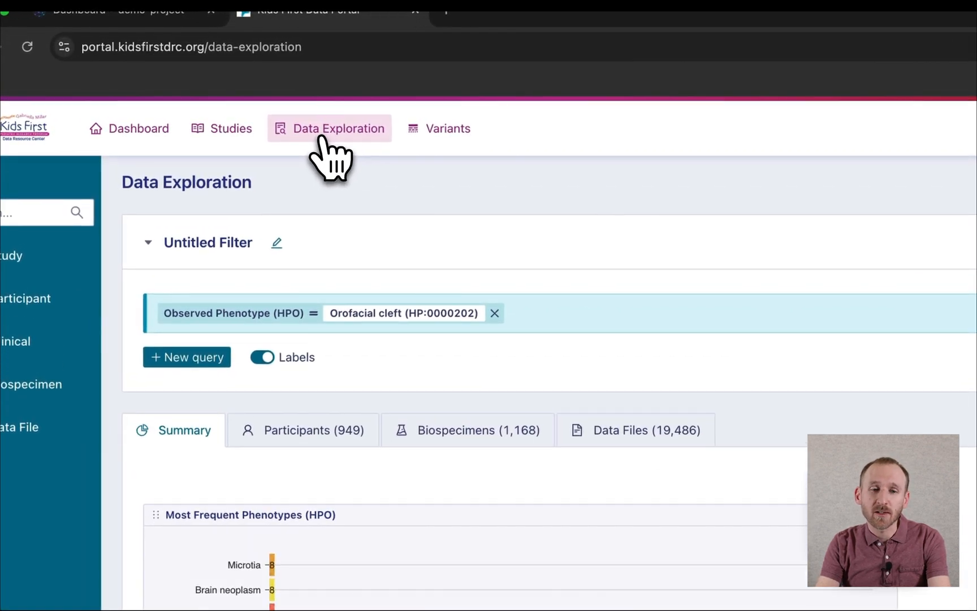
left_click(339, 429)
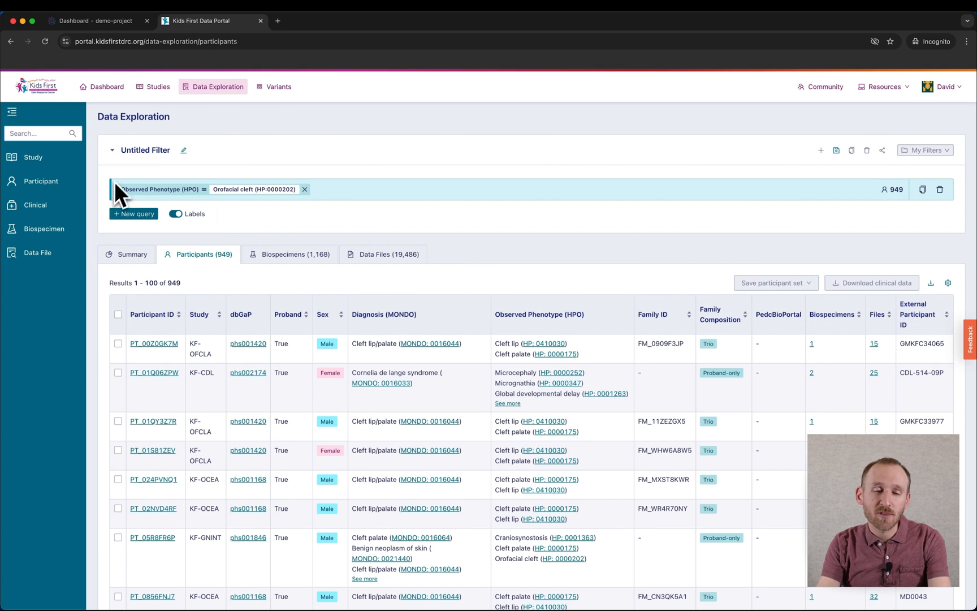
left_click(37, 234)
left_click(38, 256)
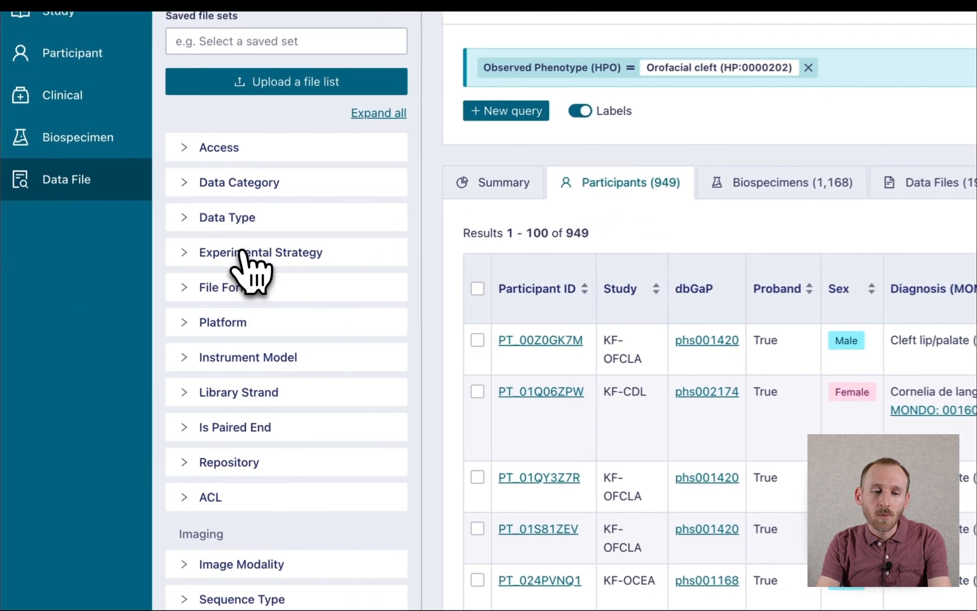
left_click(202, 240)
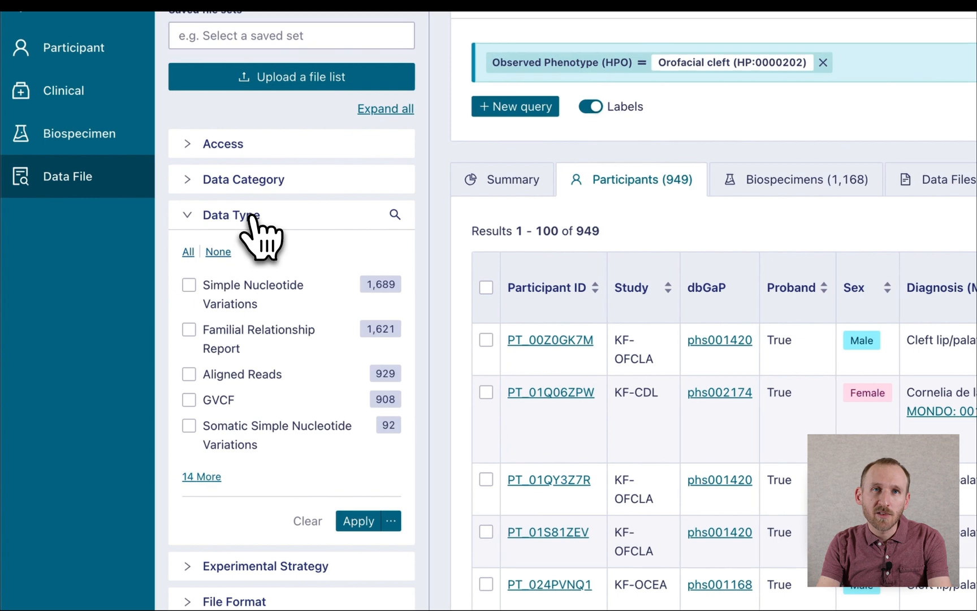
left_click(221, 403)
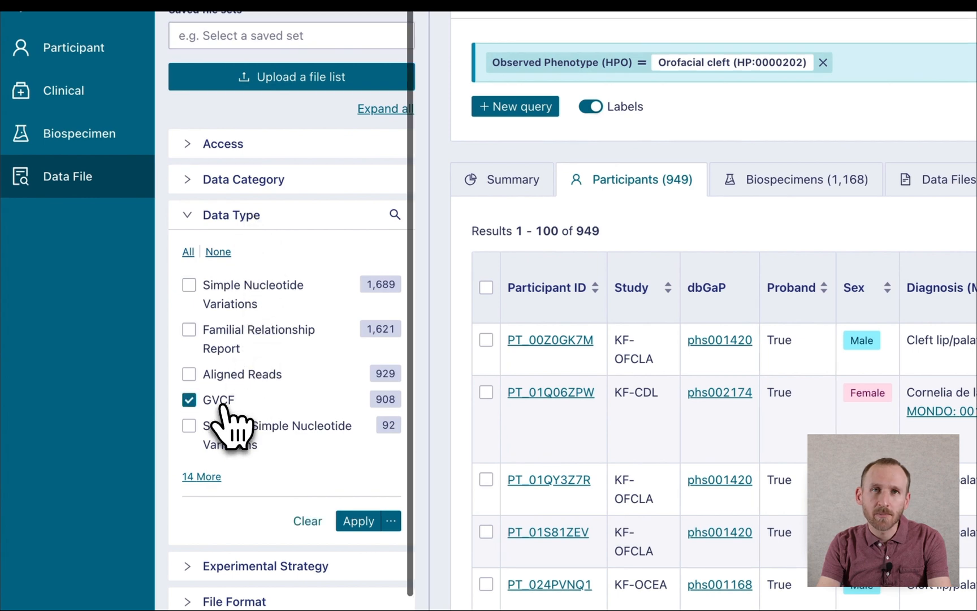
left_click(360, 523)
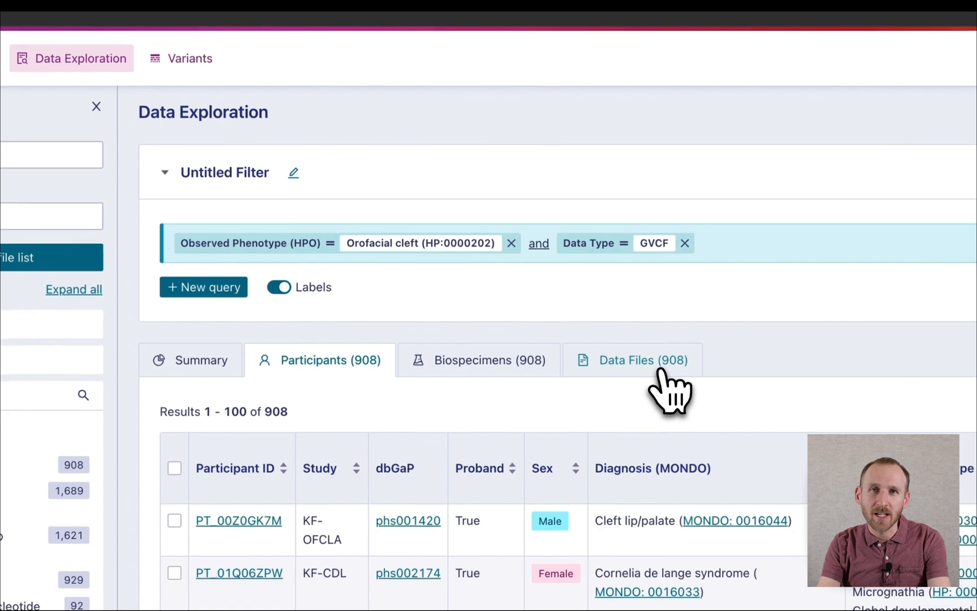
List the data files matching the query and examine their access type and authorization status.
left_click(660, 369)
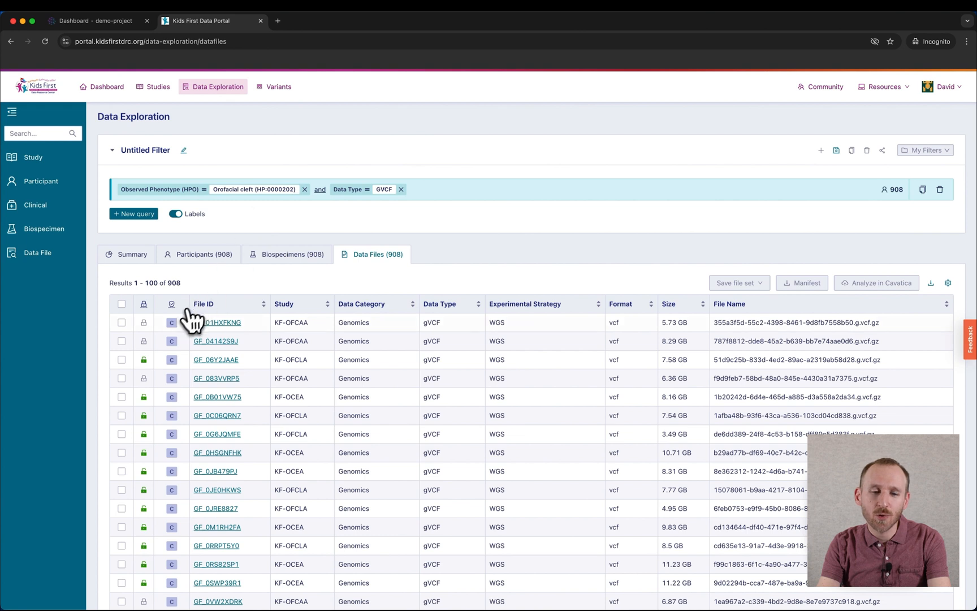
mouse_move(172, 323)
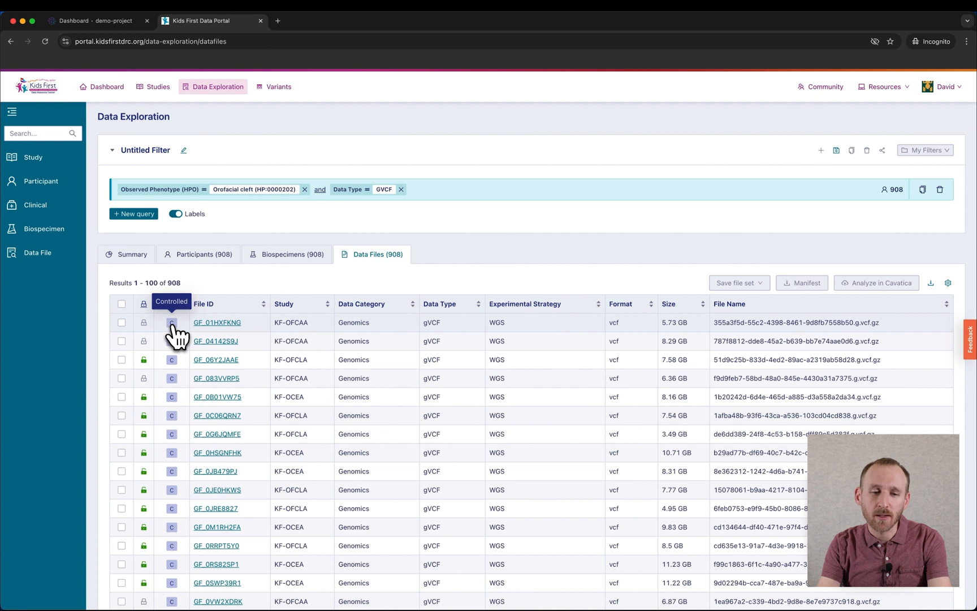
mouse_move(144, 362)
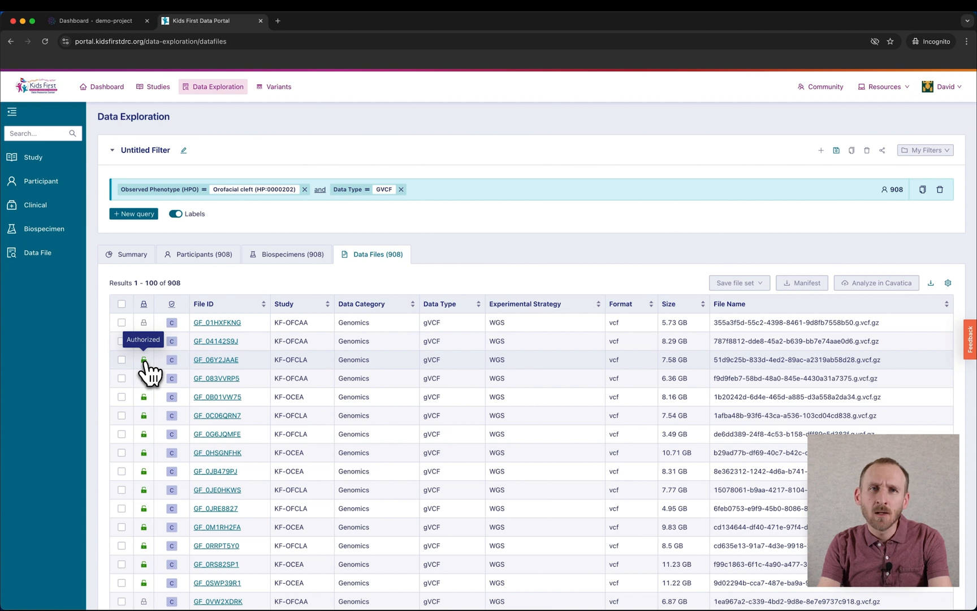
Select all matching data files and copy the authorized ones to the Cavatica project demo-project.
left_click(121, 303)
left_click(188, 283)
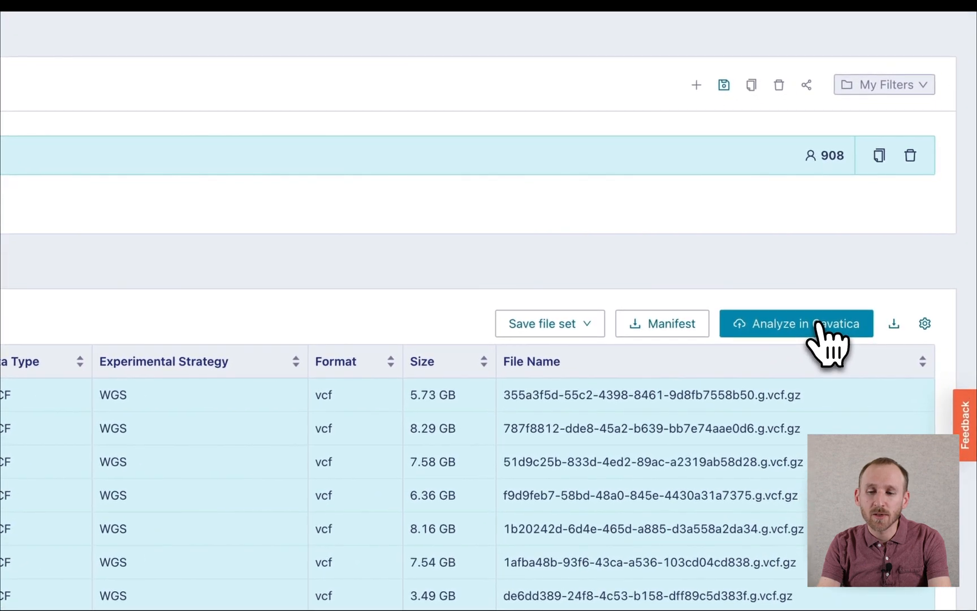
left_click(818, 325)
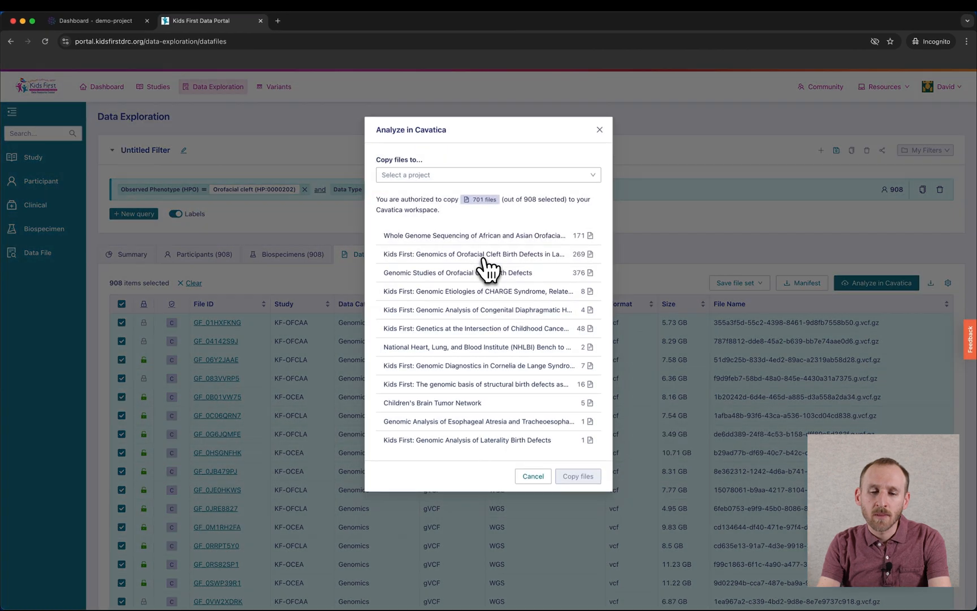
left_click(441, 174)
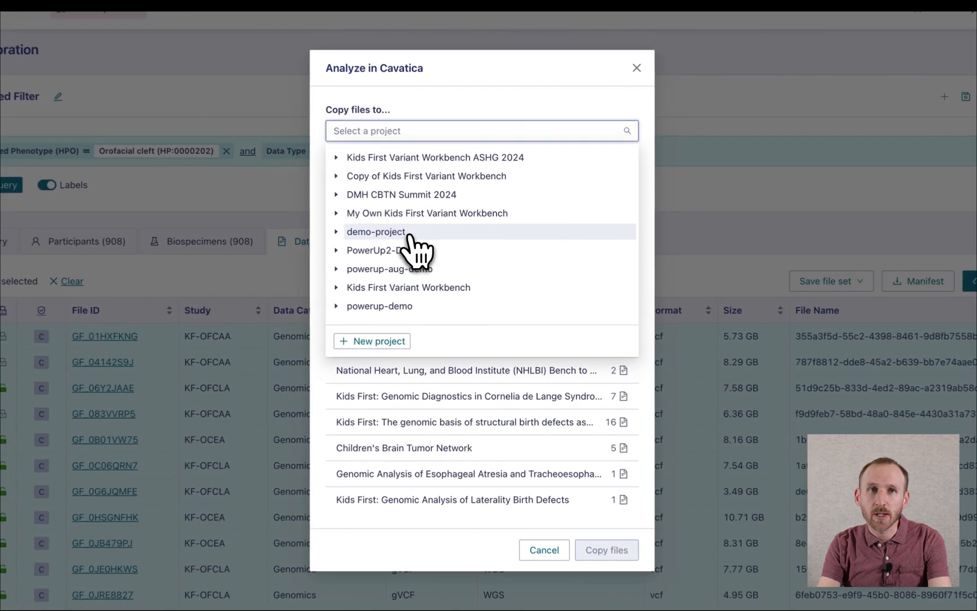
left_click(428, 246)
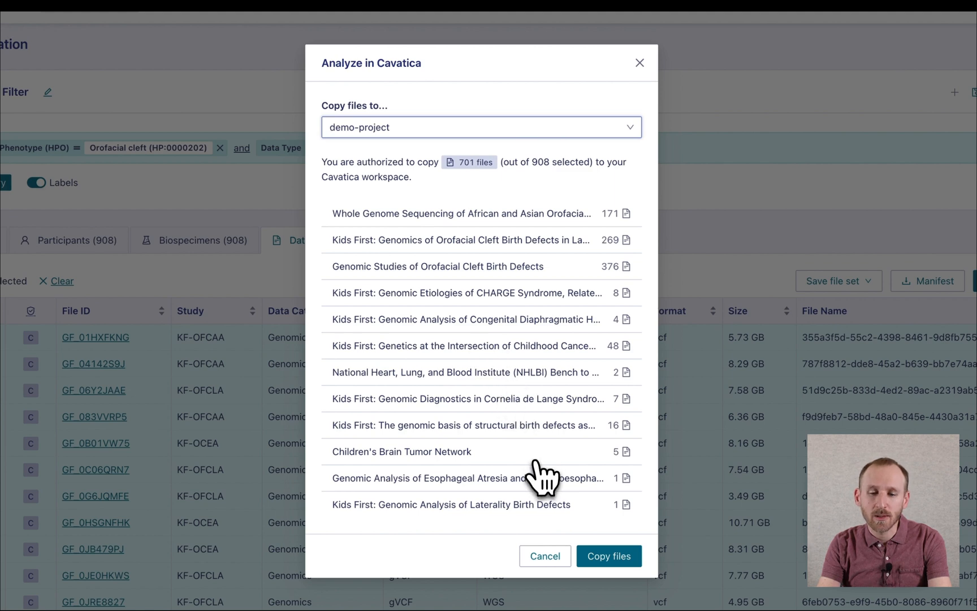
left_click(603, 561)
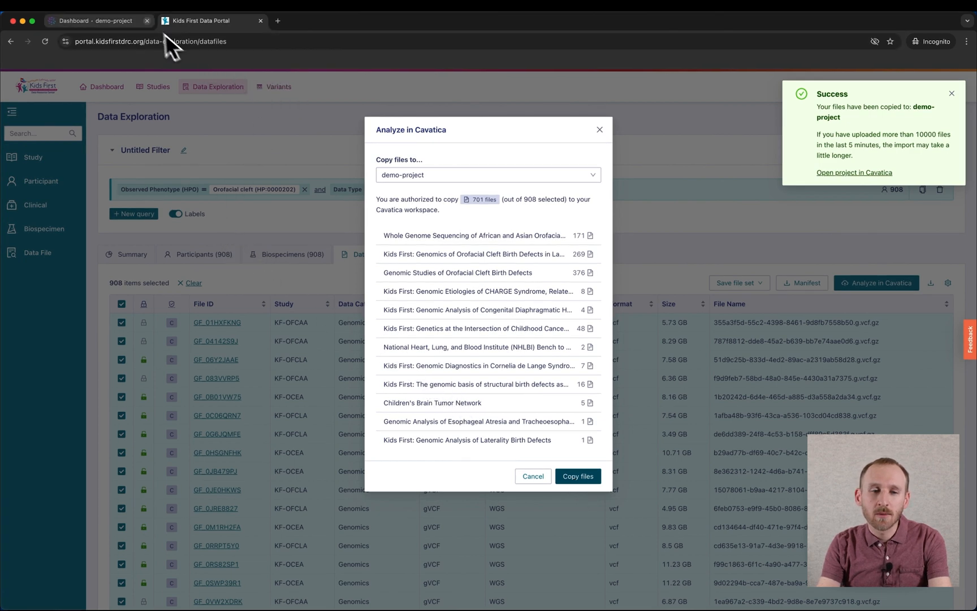
Switch to Cavatica and look through the files in demo-project.
left_click(142, 18)
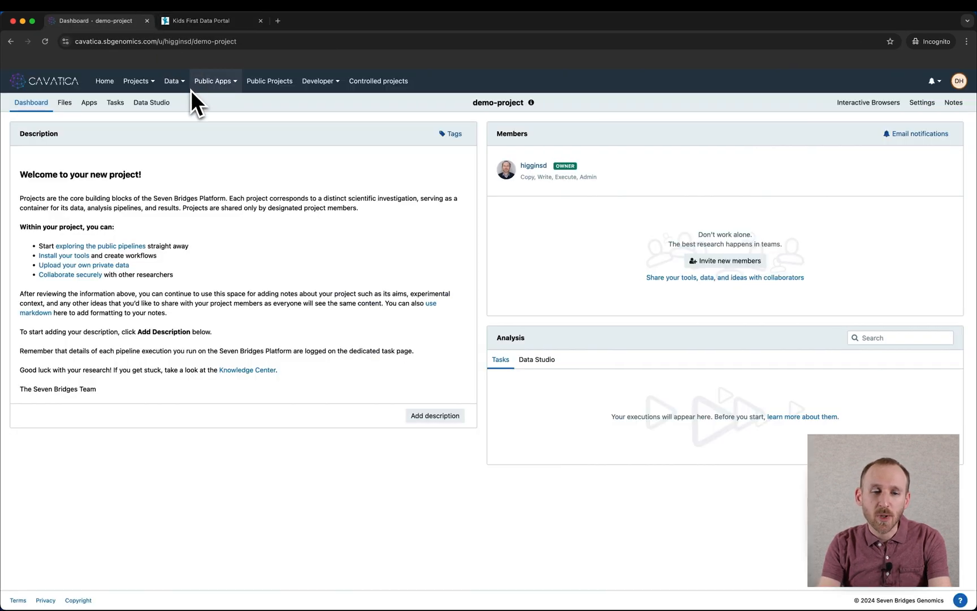
left_click(72, 104)
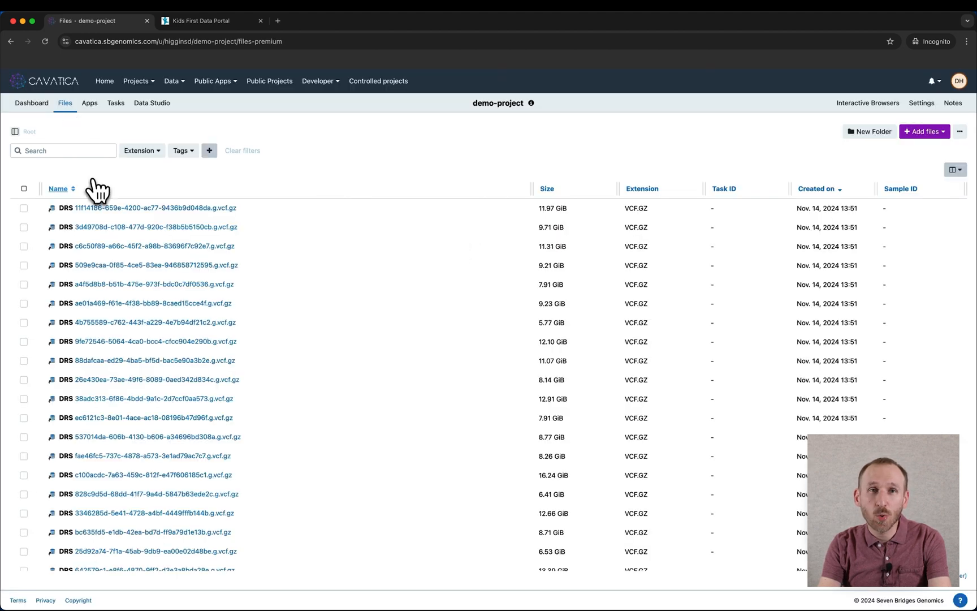
scroll(96, 192, "down", 3)
scroll(96, 192, "up", 2)
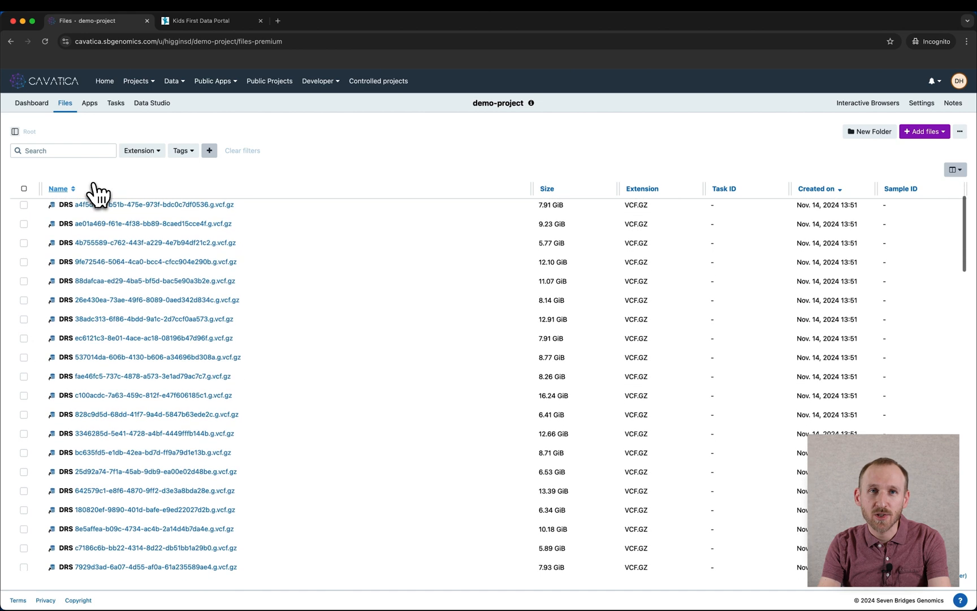